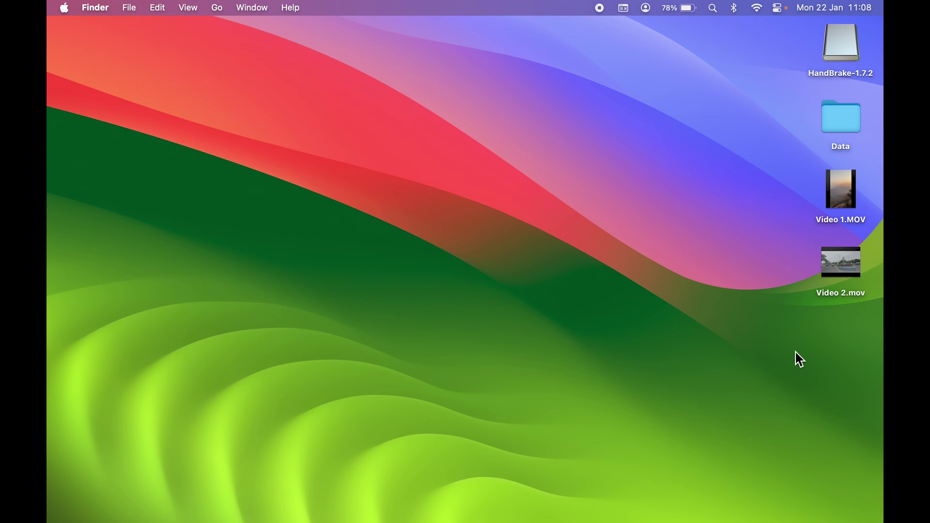
Open the HandBrake-1.7.2 disk image on the desktop.
double_click(825, 39)
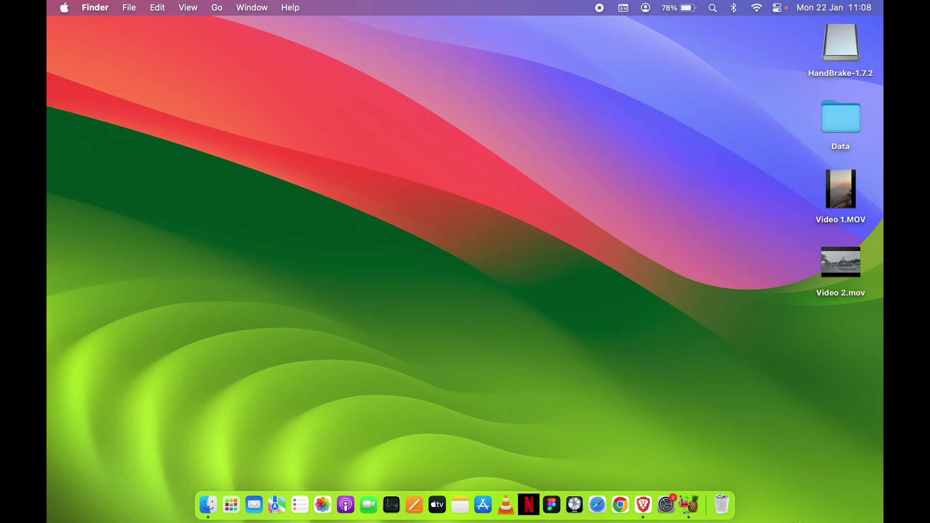
Launch HandBrake and browse the Desktop for Video 2.mov as the source.
click(694, 509)
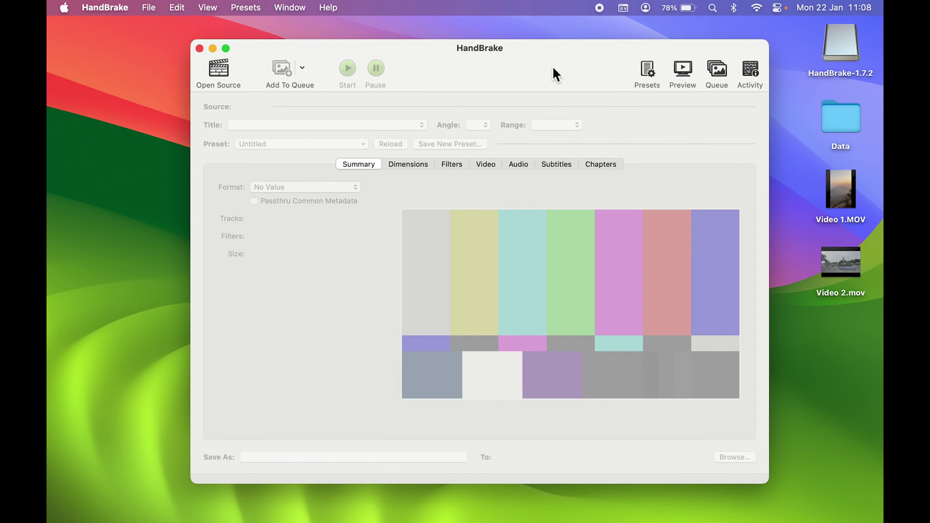
click(220, 69)
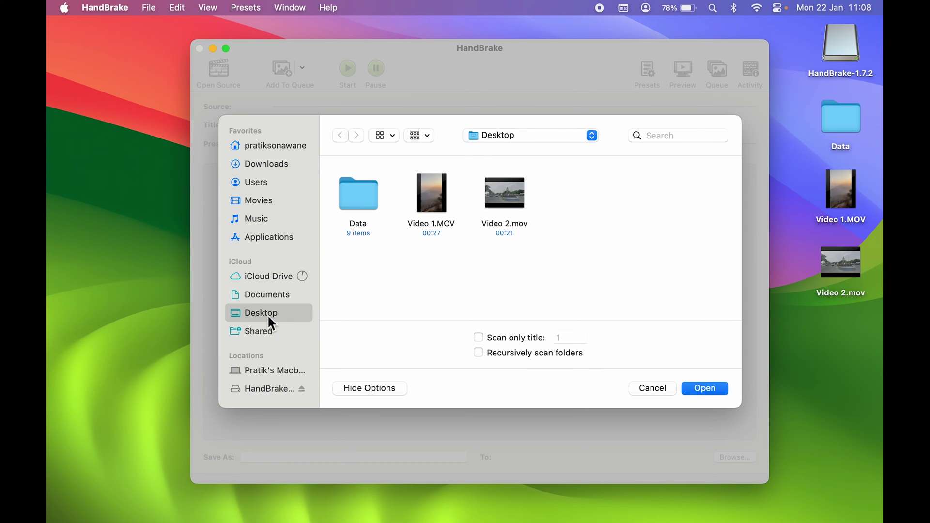
click(502, 229)
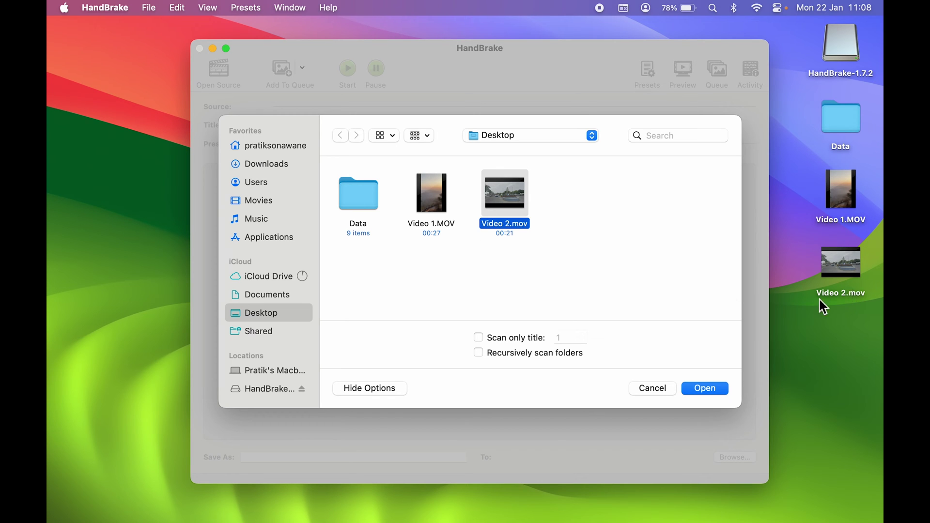
Check in Get Info that Video 2.mov is 43.4 MB.
click(838, 300)
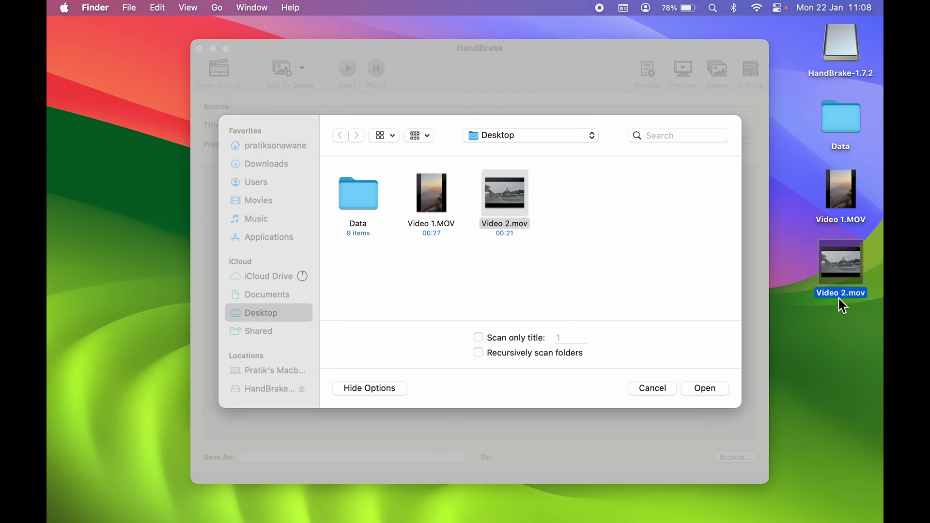
key(super+i)
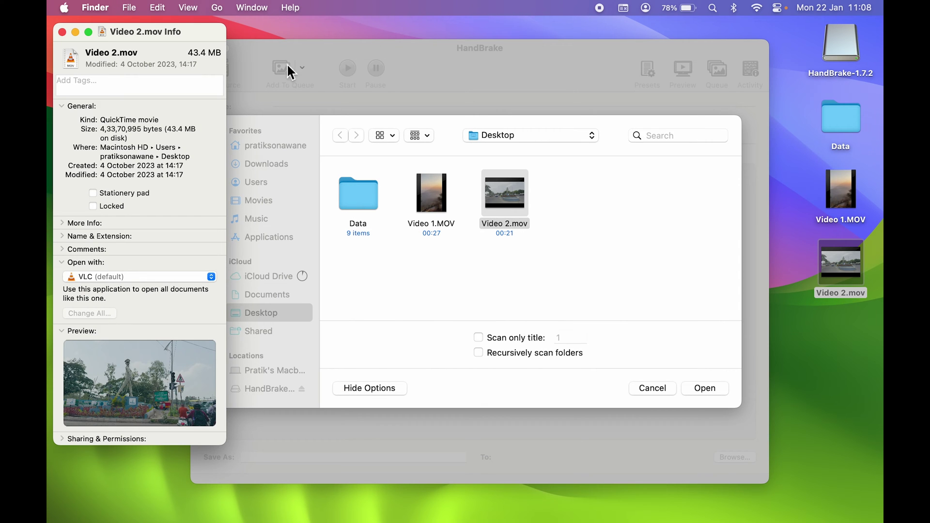
drag(191, 51, 223, 51)
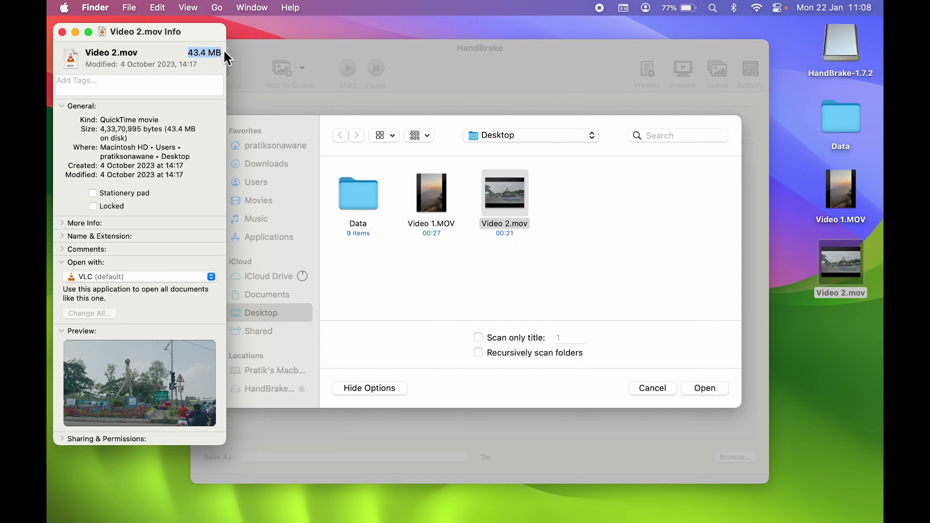
click(62, 32)
Select Video 2.mov in the file picker and open it as the source.
click(597, 221)
click(517, 228)
click(705, 389)
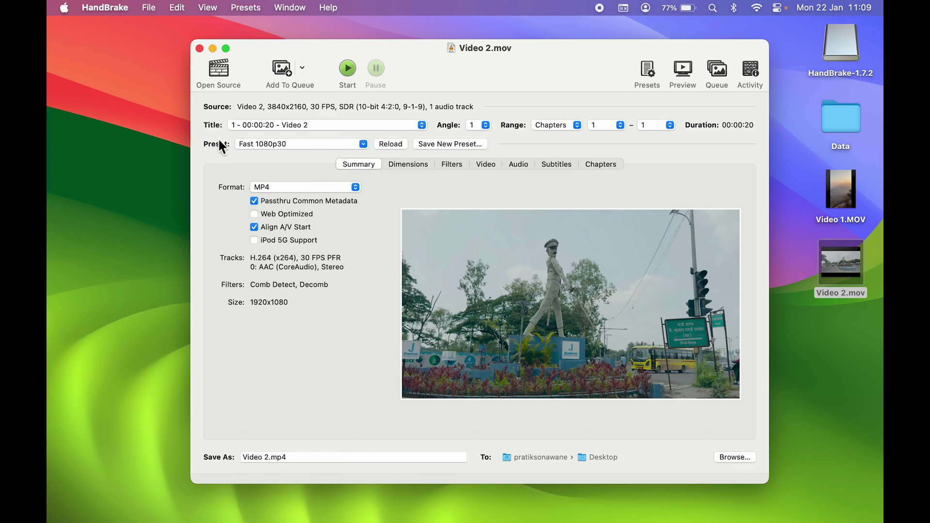
Browse the General presets and reselect Fast 1080p30.
click(364, 145)
mouse_move(287, 163)
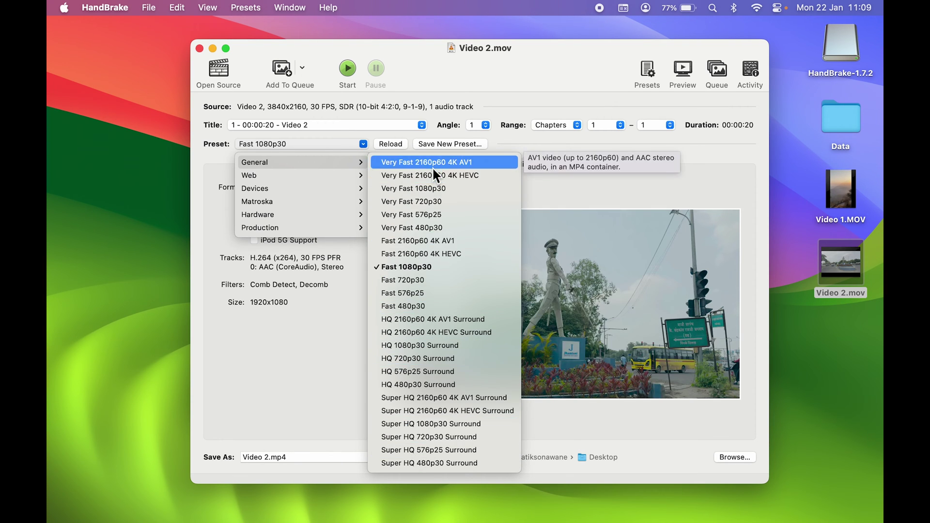
mouse_move(312, 178)
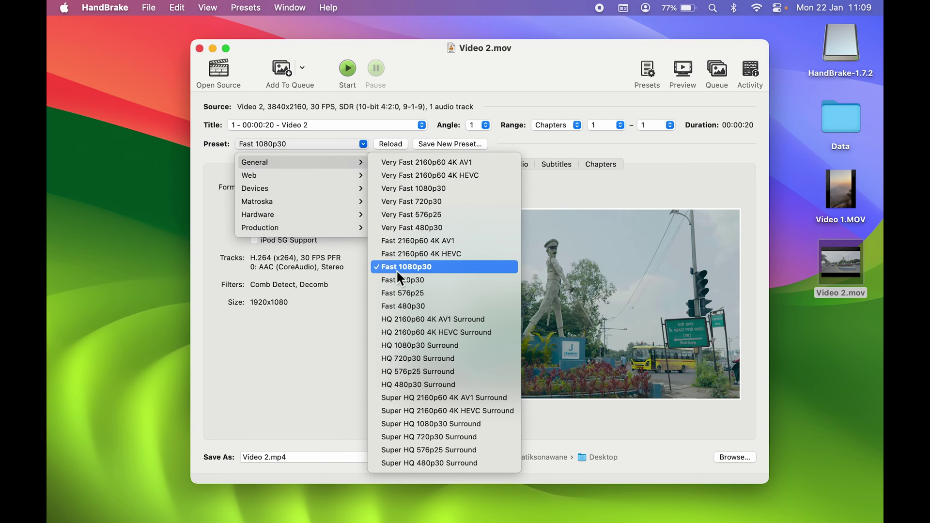
click(432, 268)
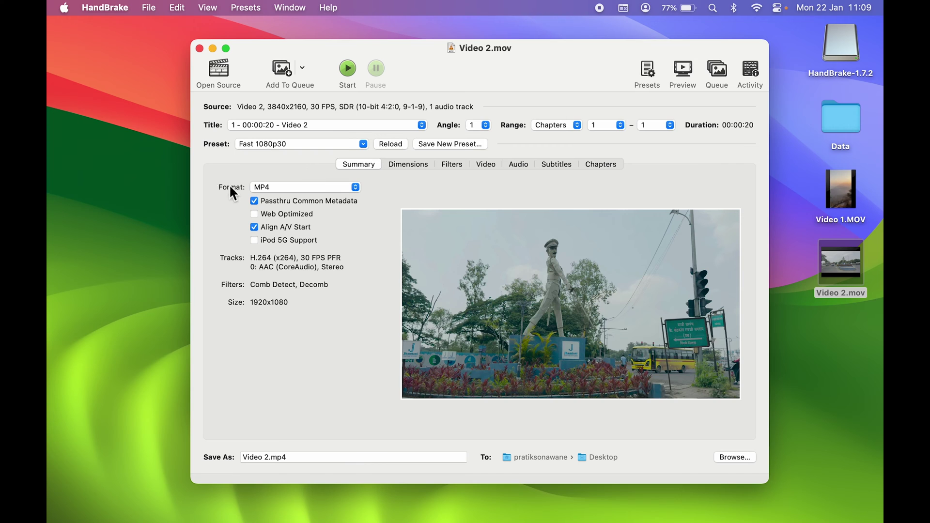
Keep MP4 output, review the H.264 30 FPS AAC Stereo tracks, then show Dimensions.
click(357, 190)
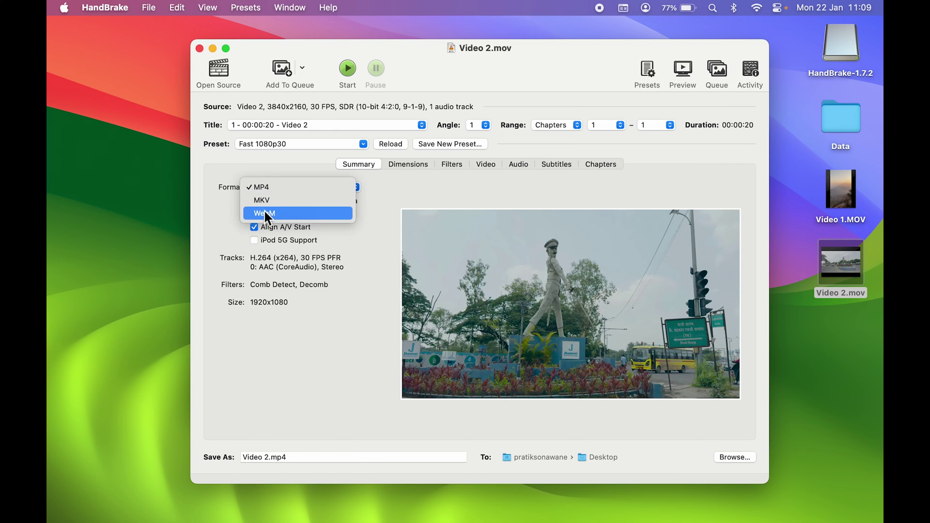
click(224, 218)
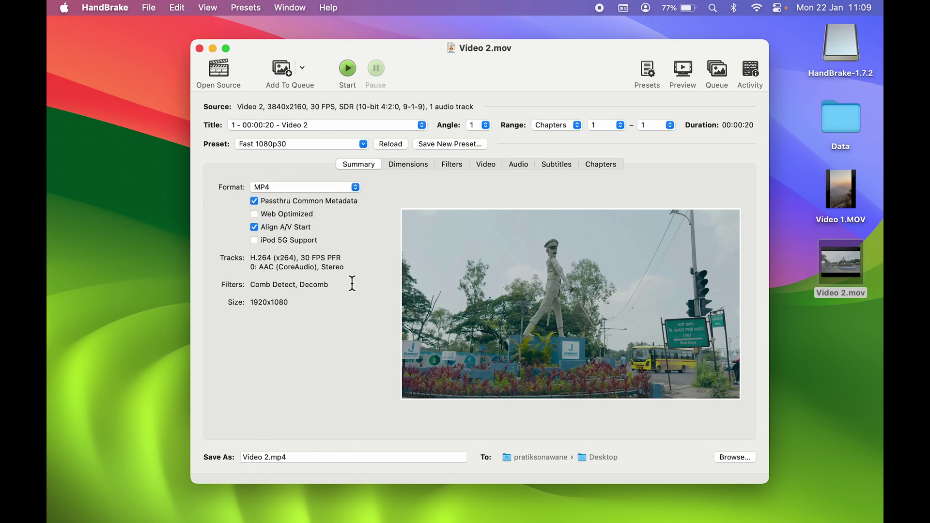
click(253, 259)
drag(253, 259, 299, 258)
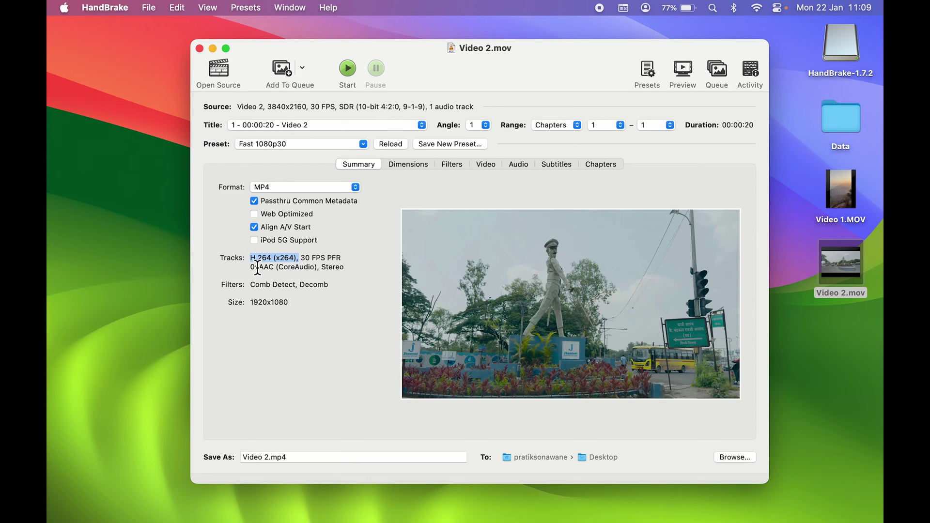
drag(300, 257, 332, 257)
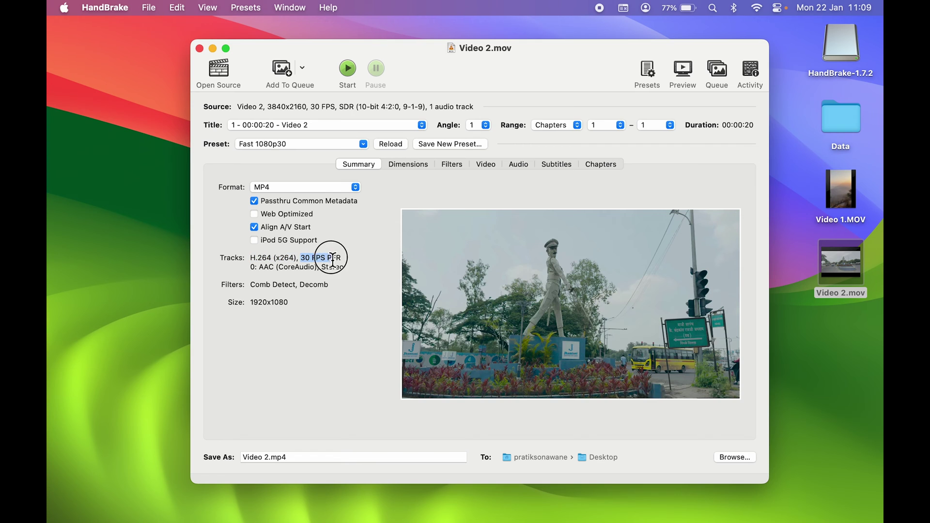
drag(259, 268, 277, 267)
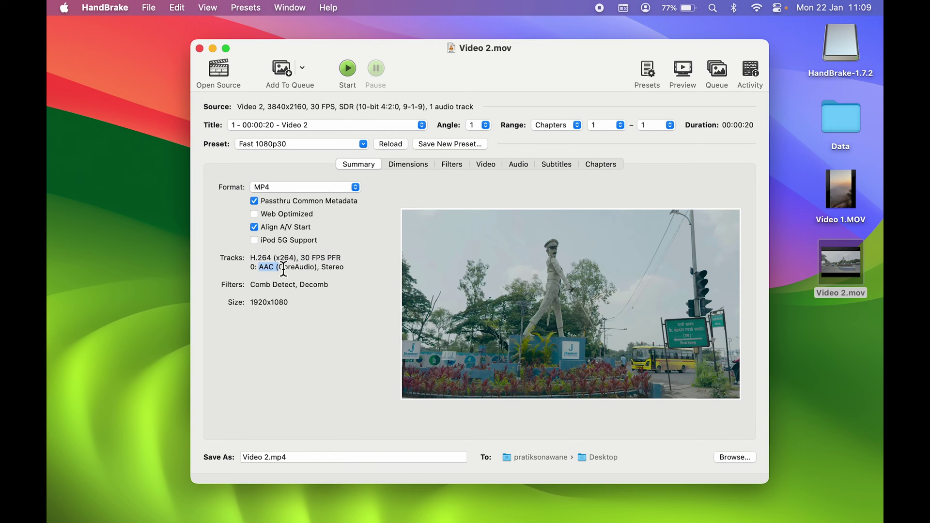
double_click(340, 269)
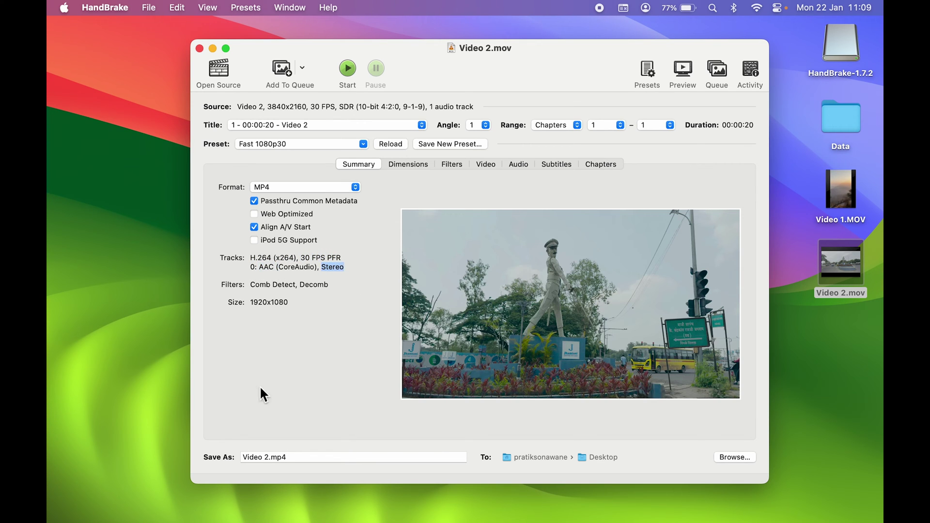
click(409, 166)
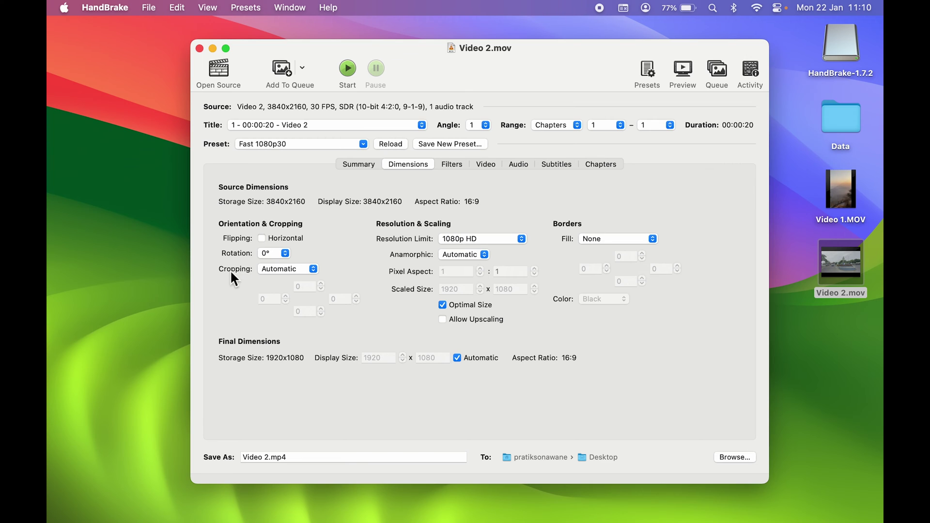
Turn cropping off, then bring up the Video encoder settings.
click(313, 268)
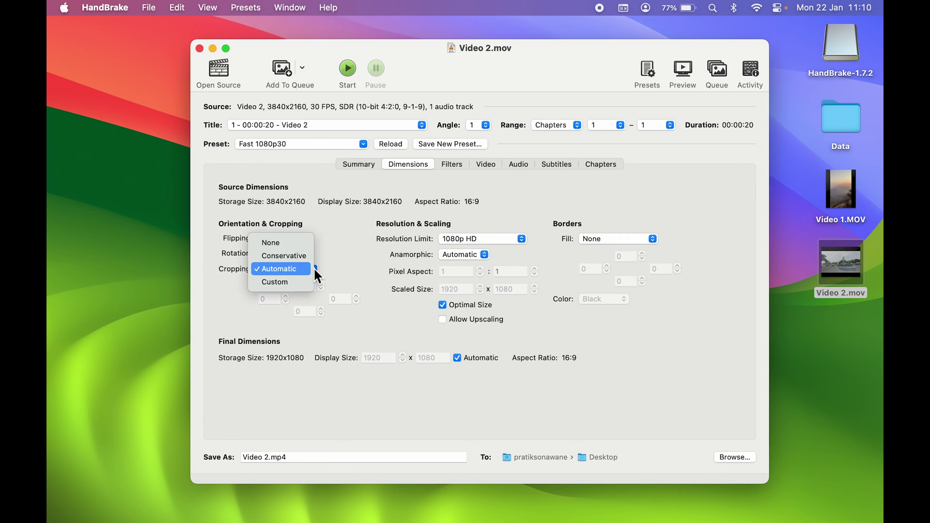
click(282, 245)
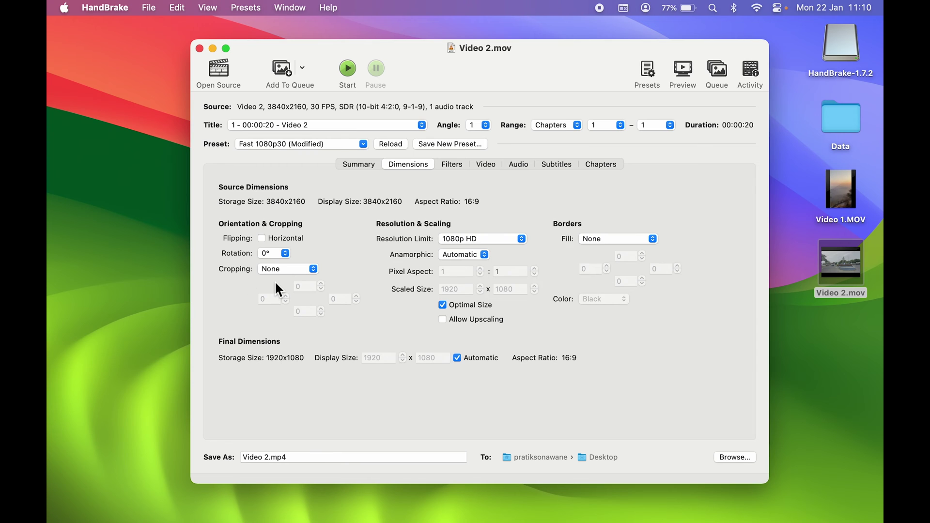
click(453, 165)
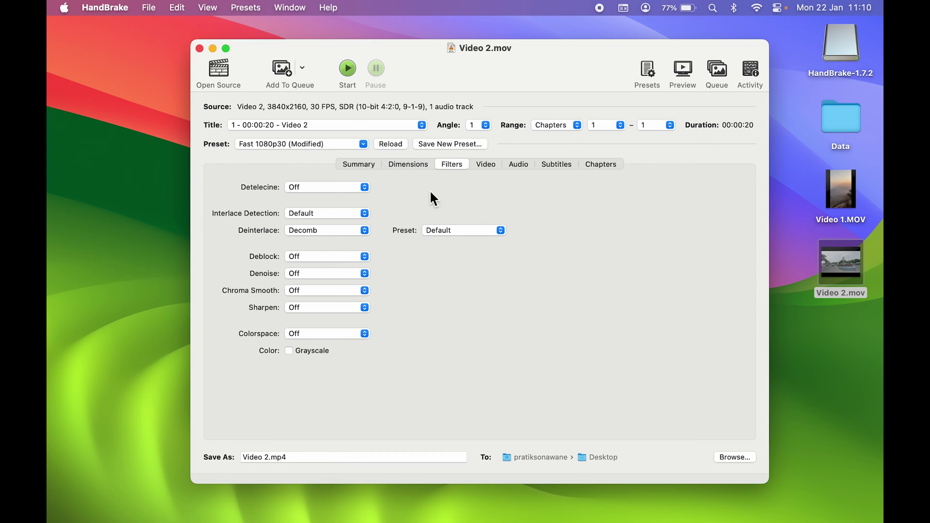
click(487, 168)
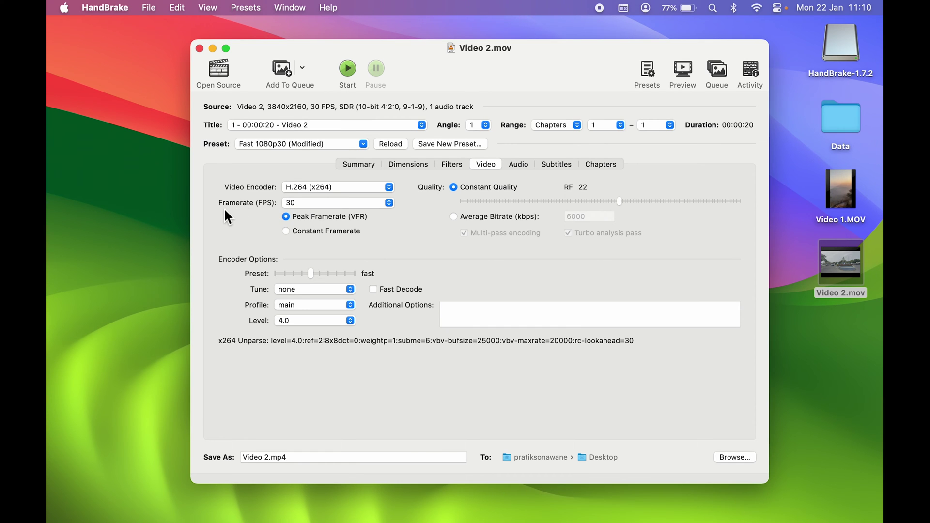
Set the output framerate to 24 fps.
click(388, 203)
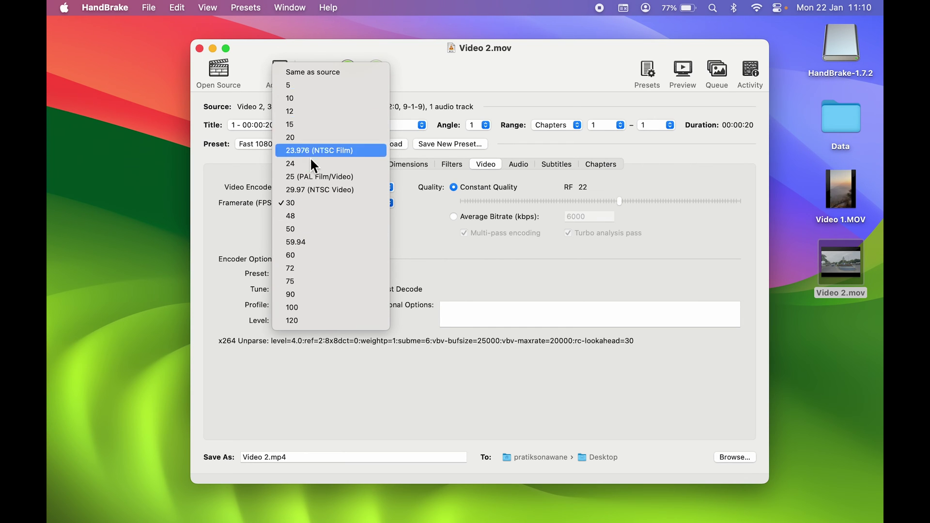
click(215, 173)
click(291, 203)
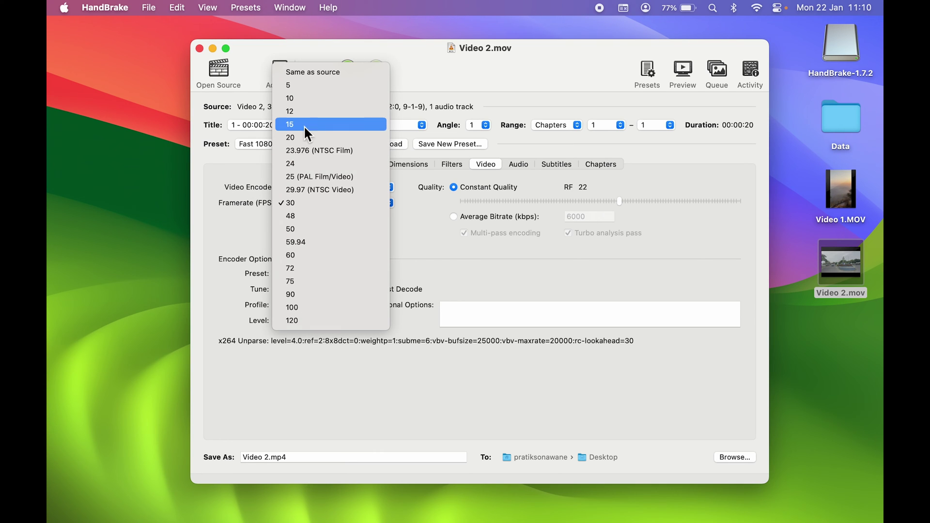
click(308, 165)
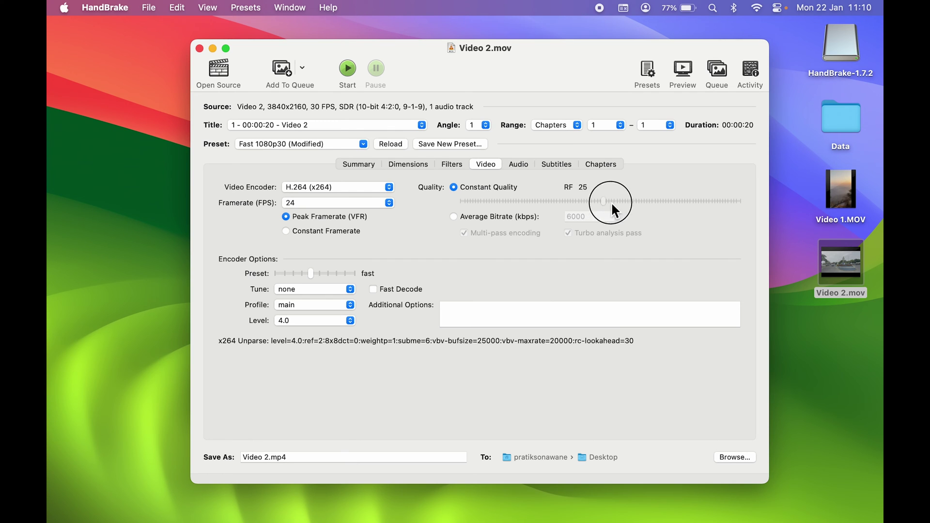
Drag the Constant Quality slider to RF 29.5 and confirm 24 FPS in the Summary.
drag(612, 204, 683, 210)
drag(682, 202, 581, 210)
click(362, 166)
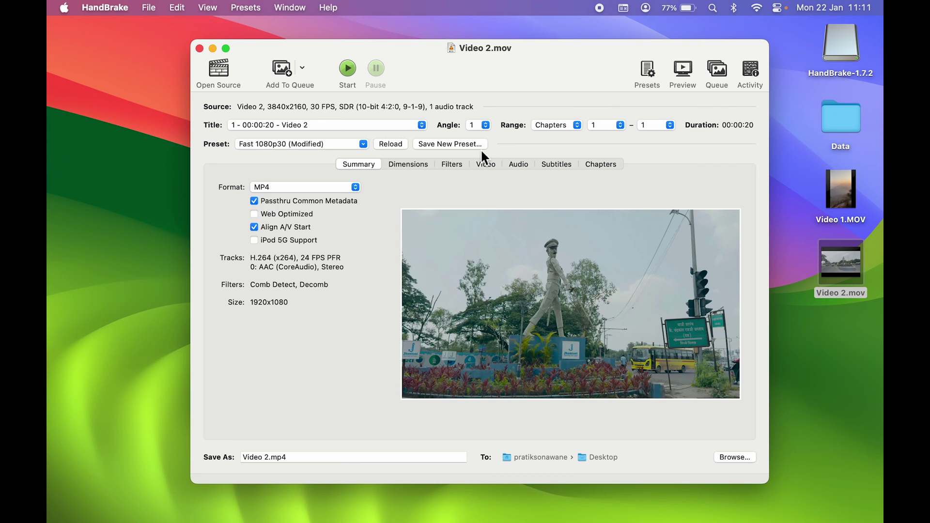
click(491, 164)
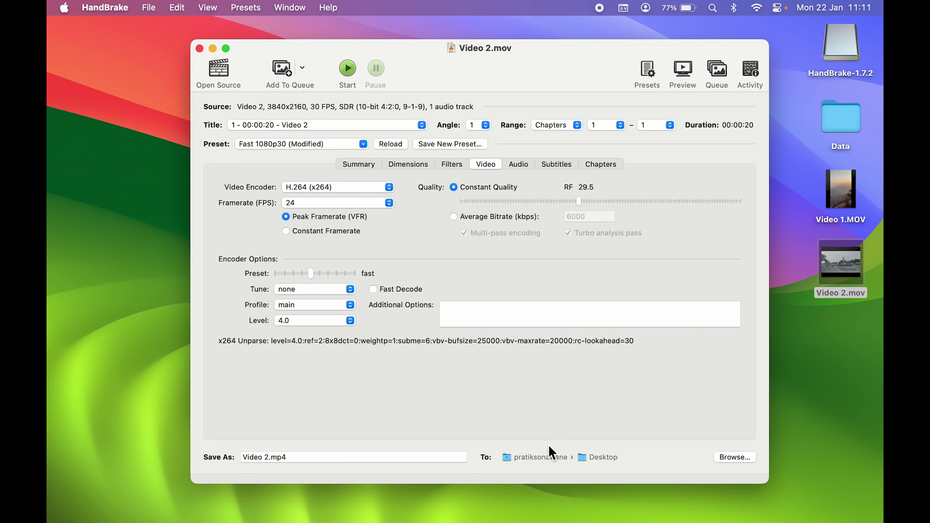
Rename the output file to 'Video compressed.mp4'.
click(270, 457)
double_click(269, 457)
text(compressed)
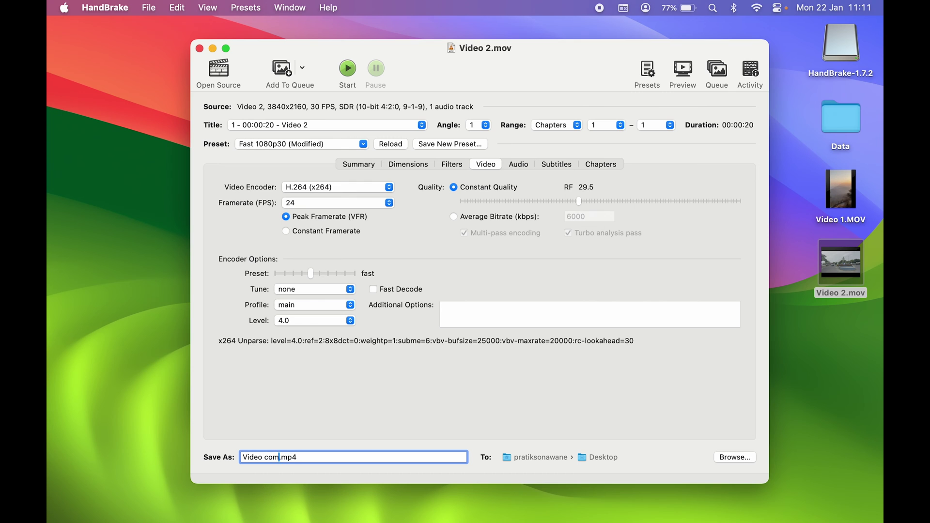
Keep the Desktop as destination and start the encode.
click(741, 456)
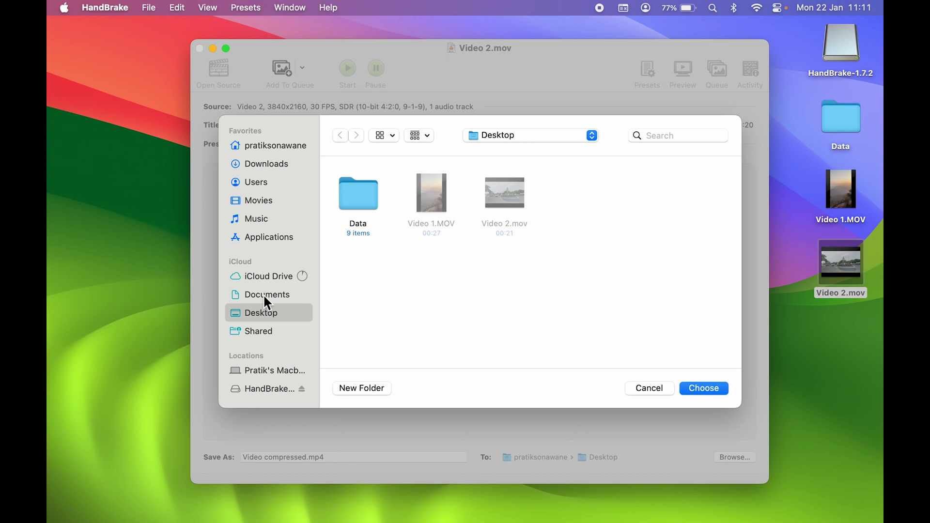
click(663, 393)
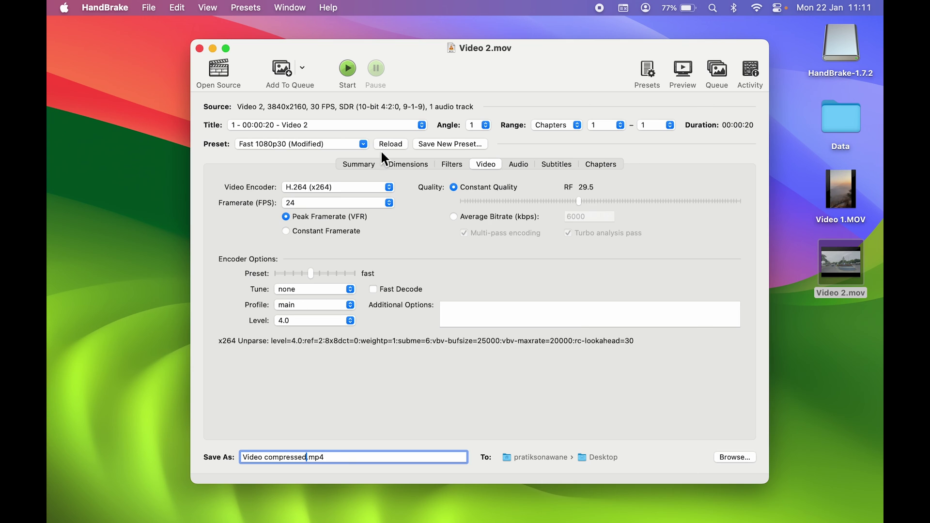
click(347, 68)
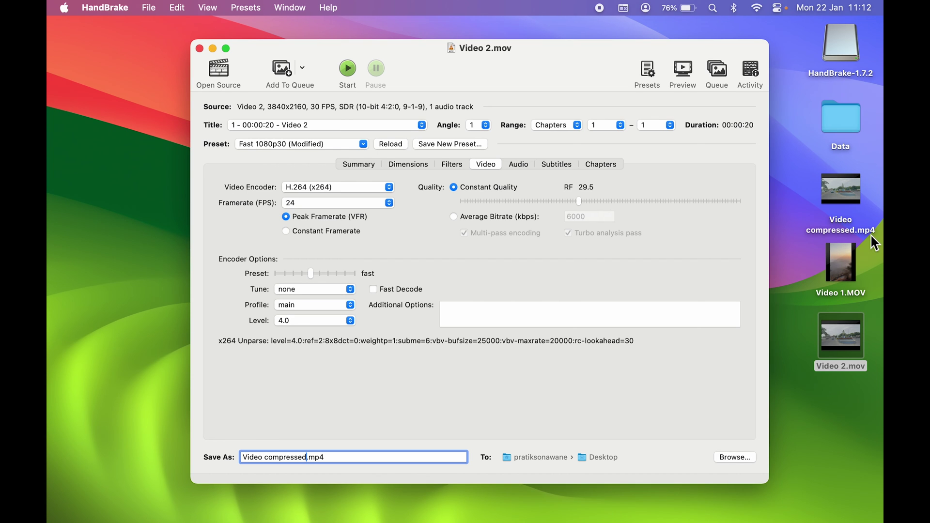
click(853, 370)
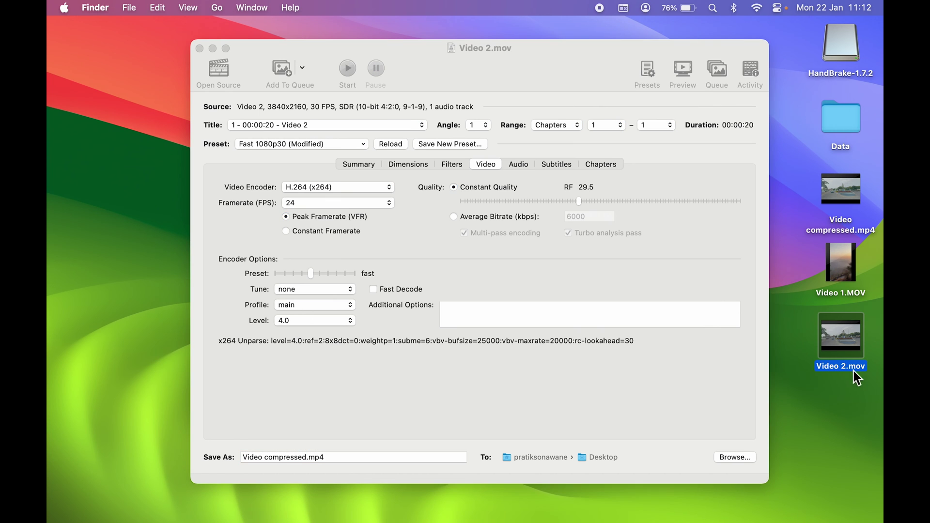
click(852, 233)
key(space)
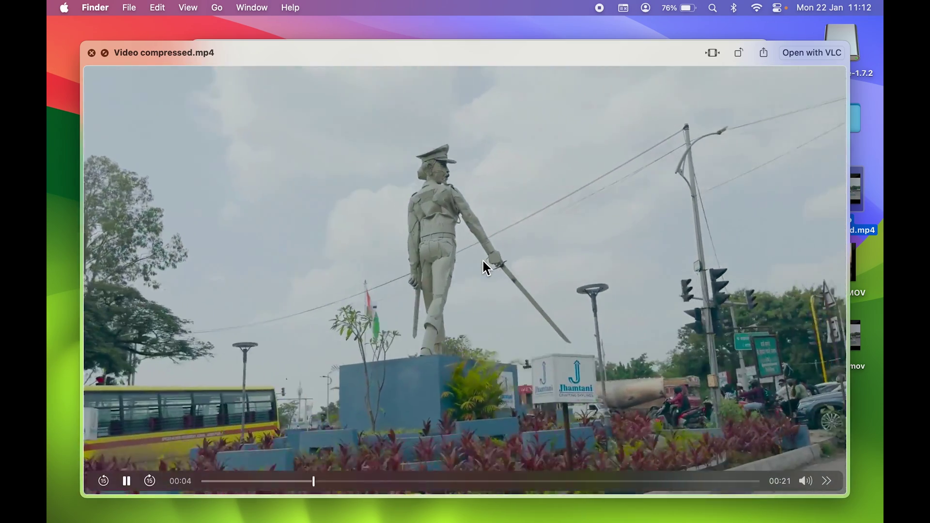
key(space)
click(839, 377)
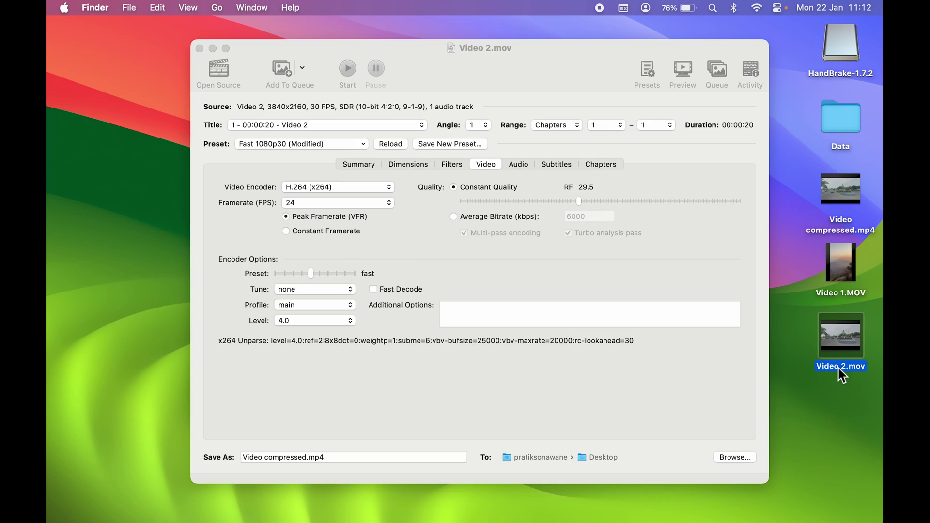
key(space)
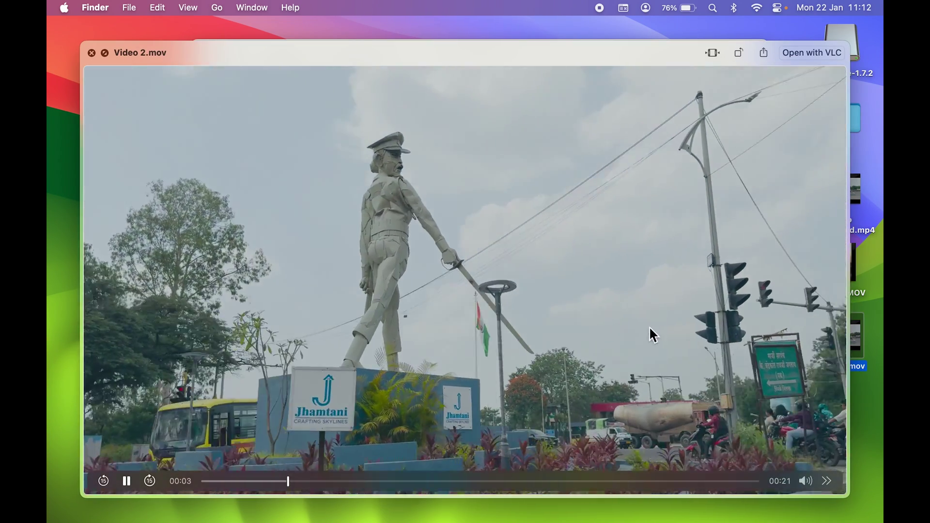
key(space)
click(849, 239)
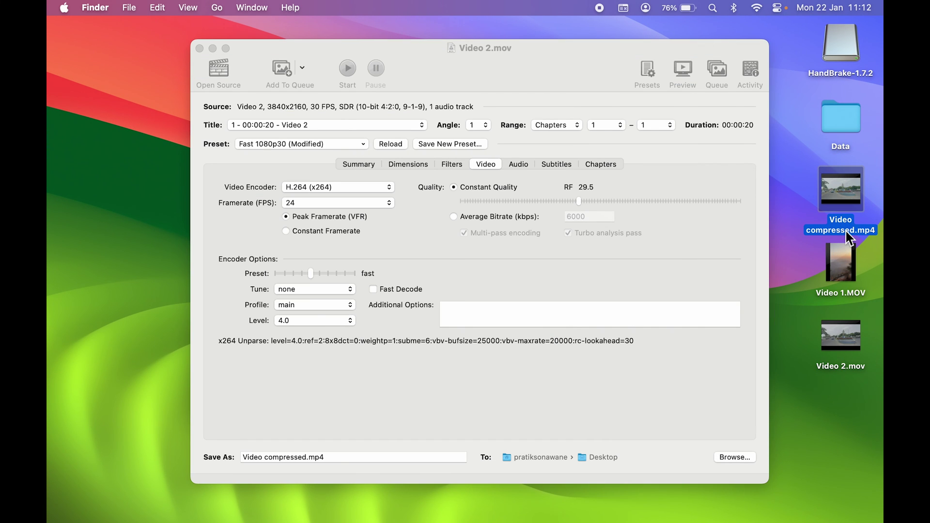
key(super+i)
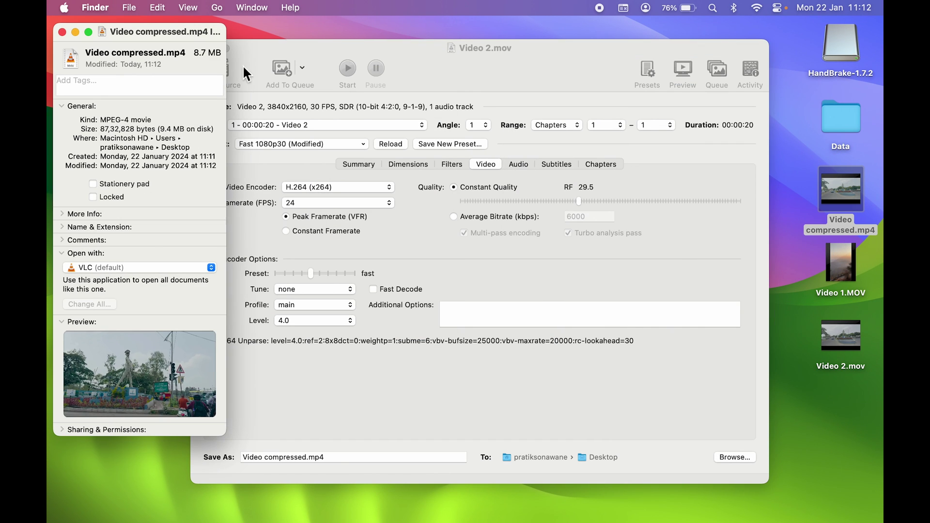
drag(192, 53, 224, 54)
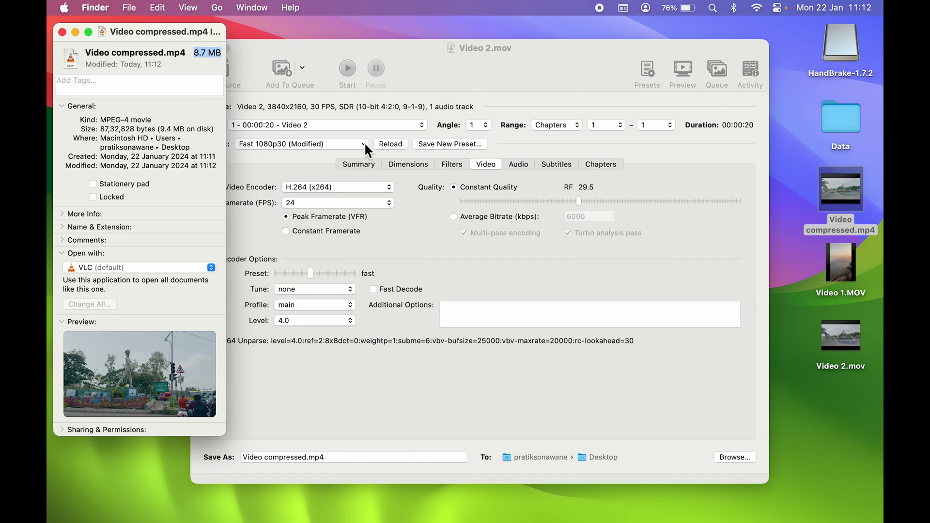
click(833, 366)
key(super+i)
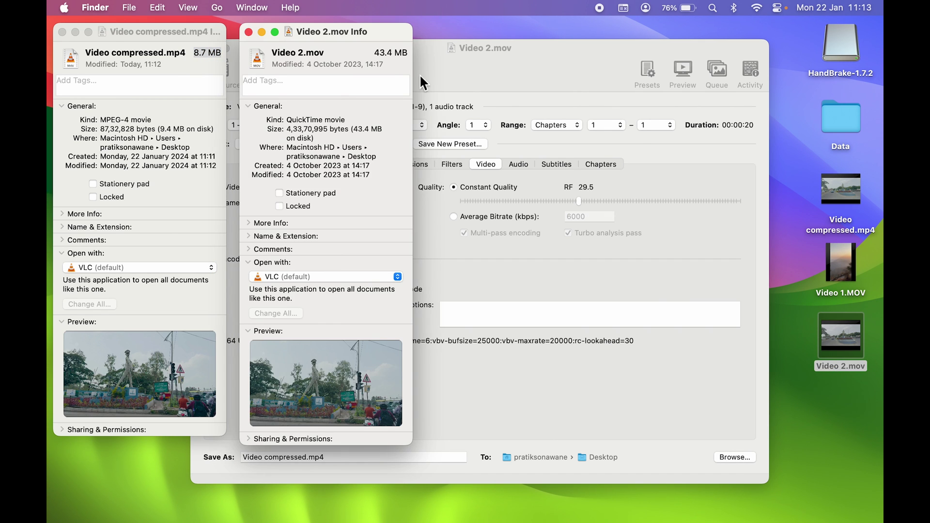
drag(375, 56, 409, 57)
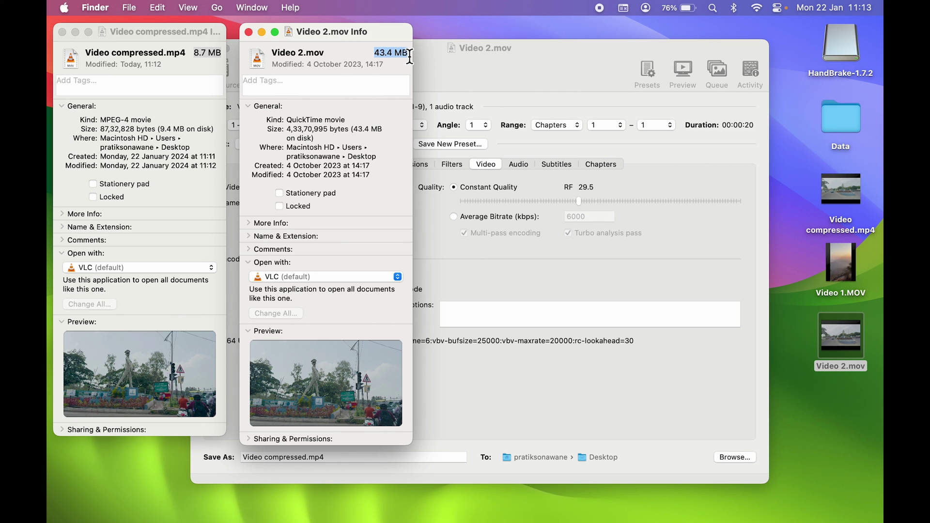
click(249, 32)
click(62, 32)
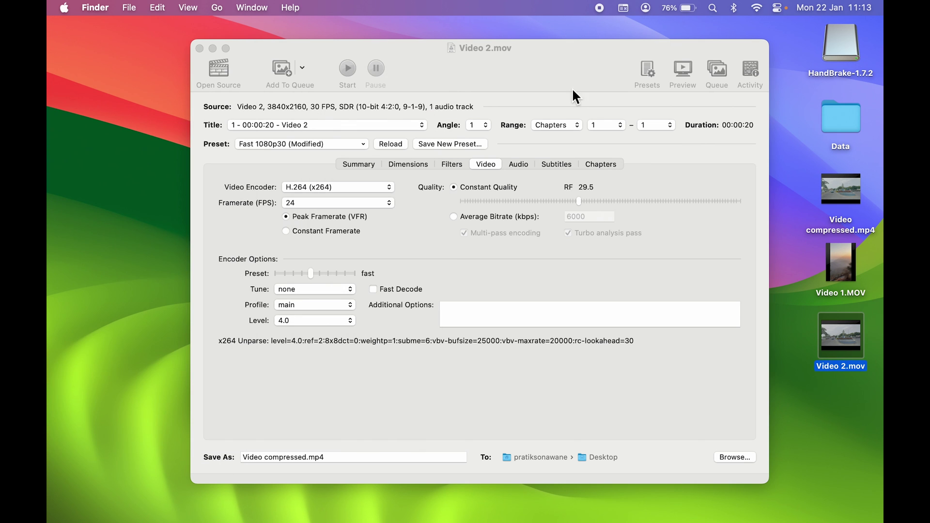
Bring HandBrake to the front and minimise its window to the Dock.
click(578, 60)
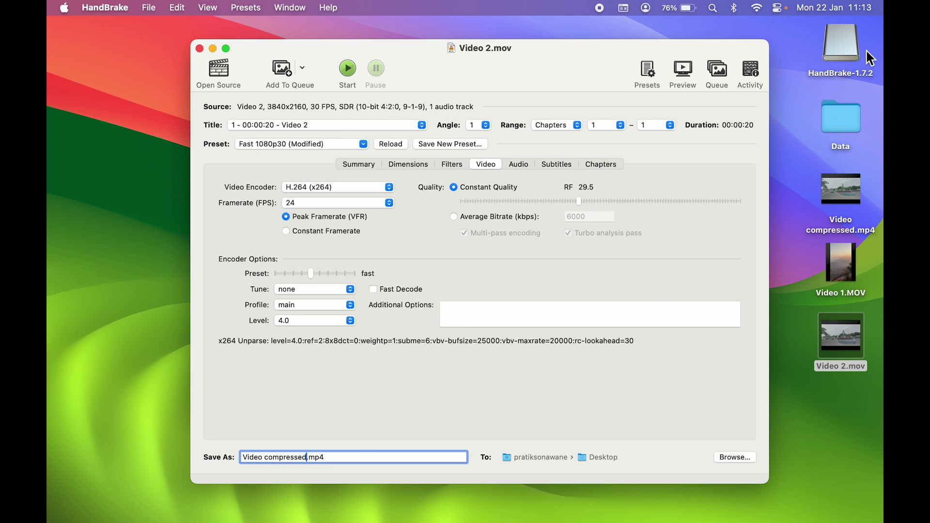
click(213, 48)
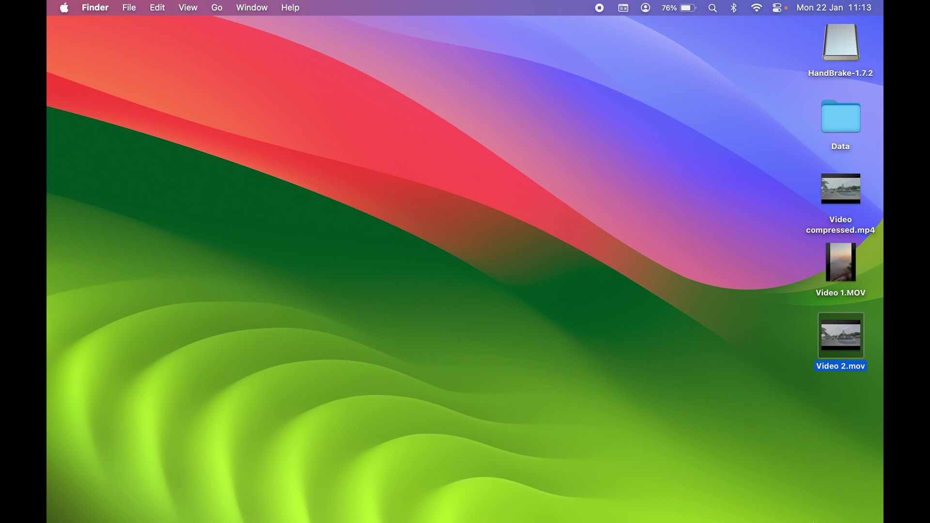
mouse_move(465, 521)
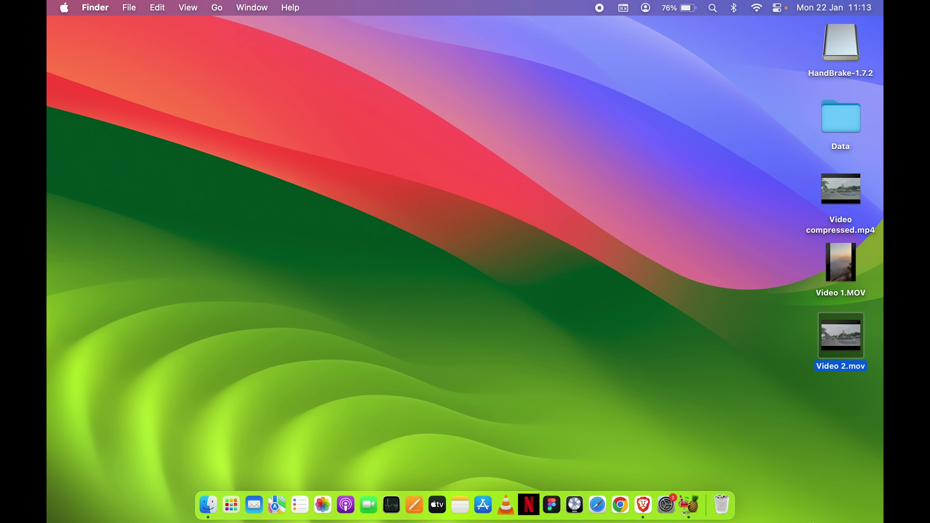